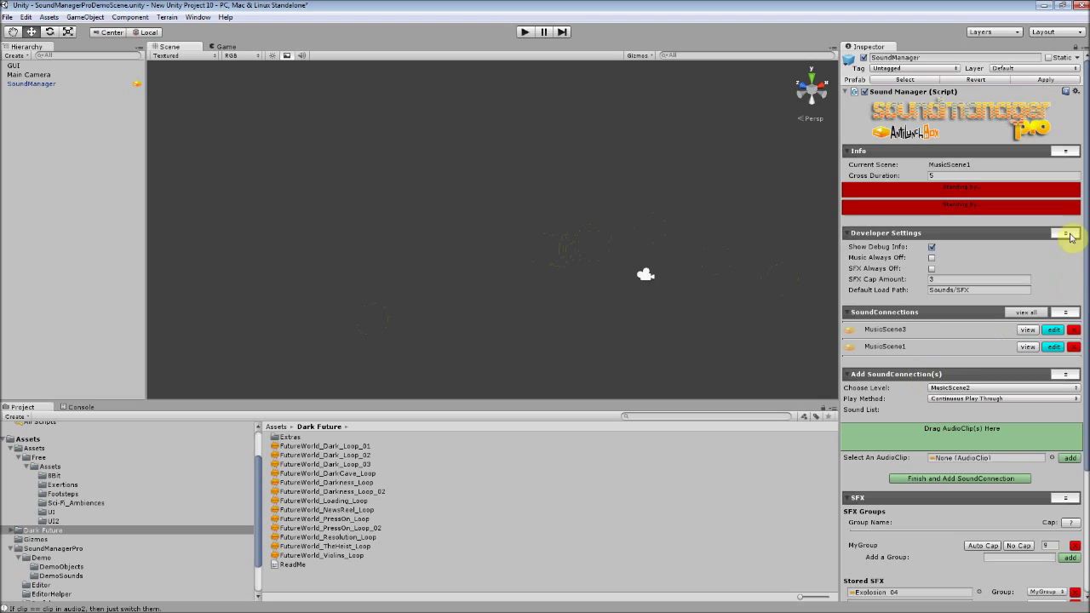
Step: Collapse the Info, Developer Settings and SFX sections of the SoundManager inspector
left_click(1067, 152)
left_click(1066, 173)
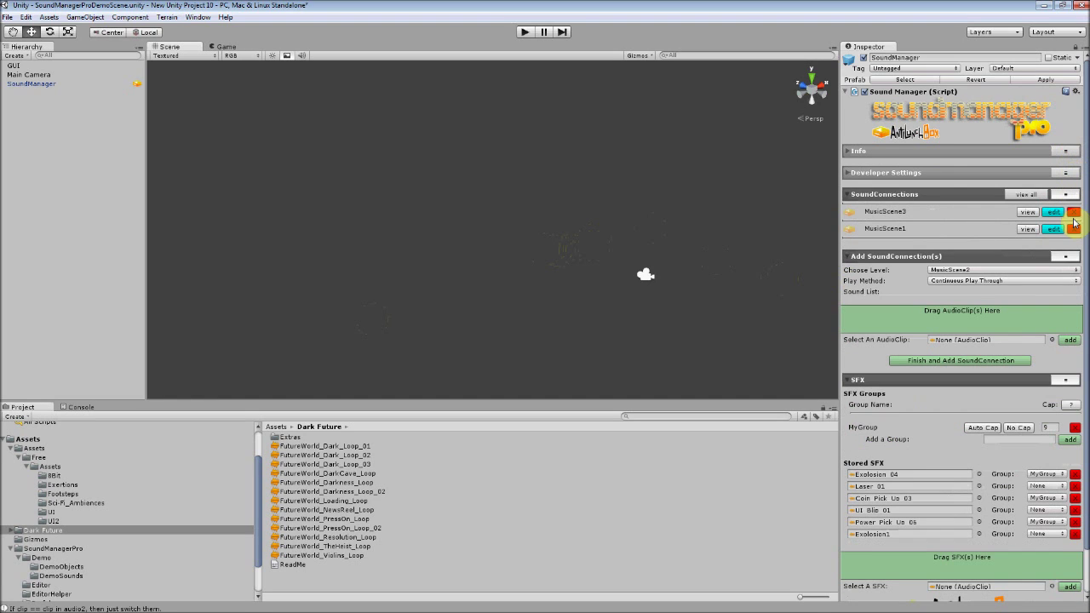
left_click(1070, 380)
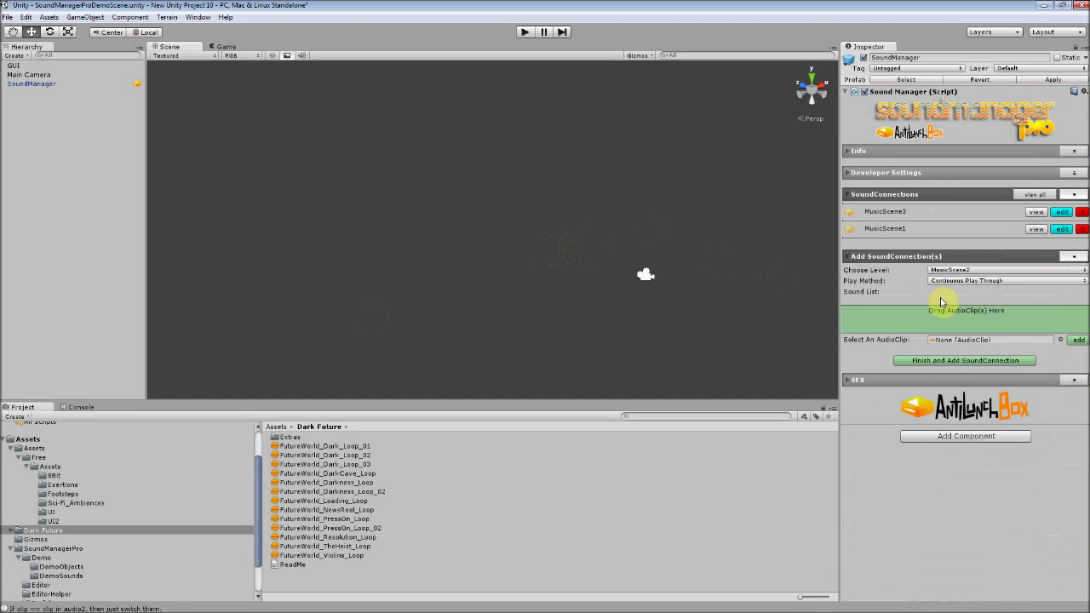
Step: Add the seven FutureWorld clips, Dark_Loop_01 through Loading_Loop, to MusicScene2's sound list
left_click(347, 446)
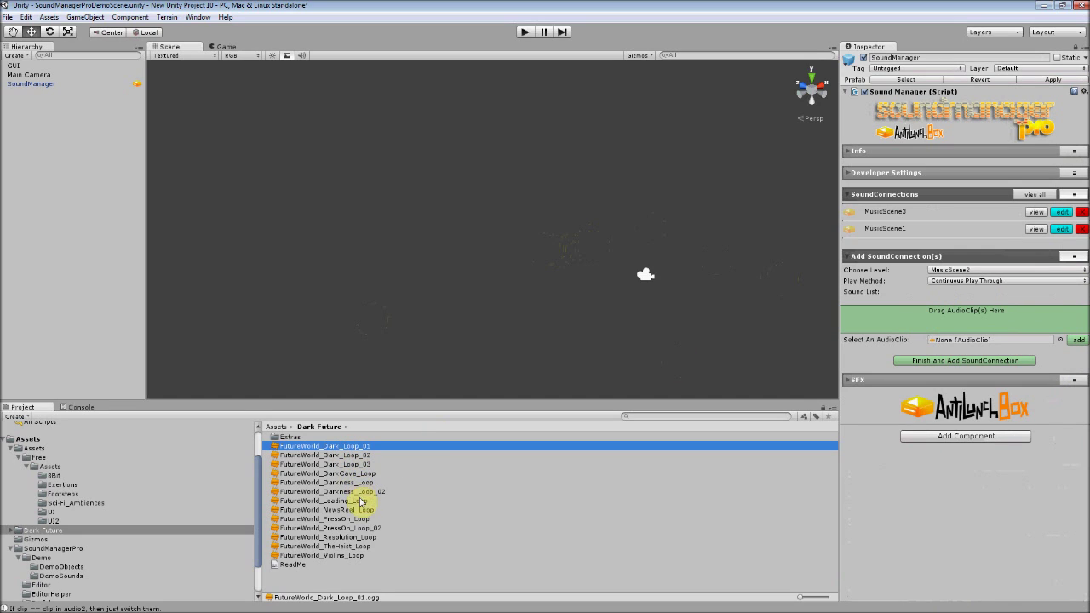
left_click(359, 500, "shift")
left_click_drag(361, 479, 894, 317)
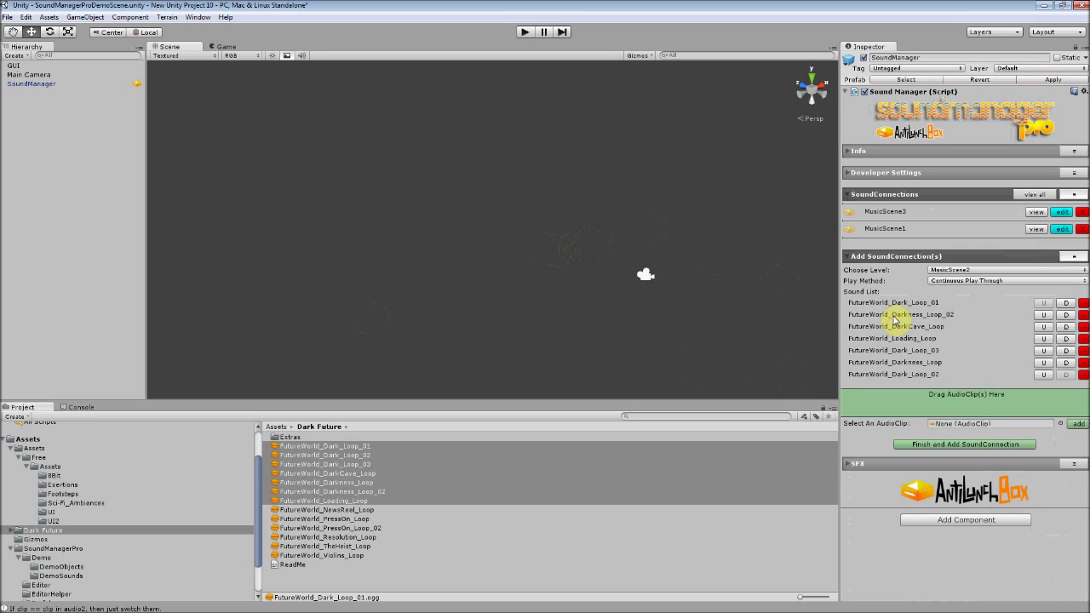
left_click(943, 270)
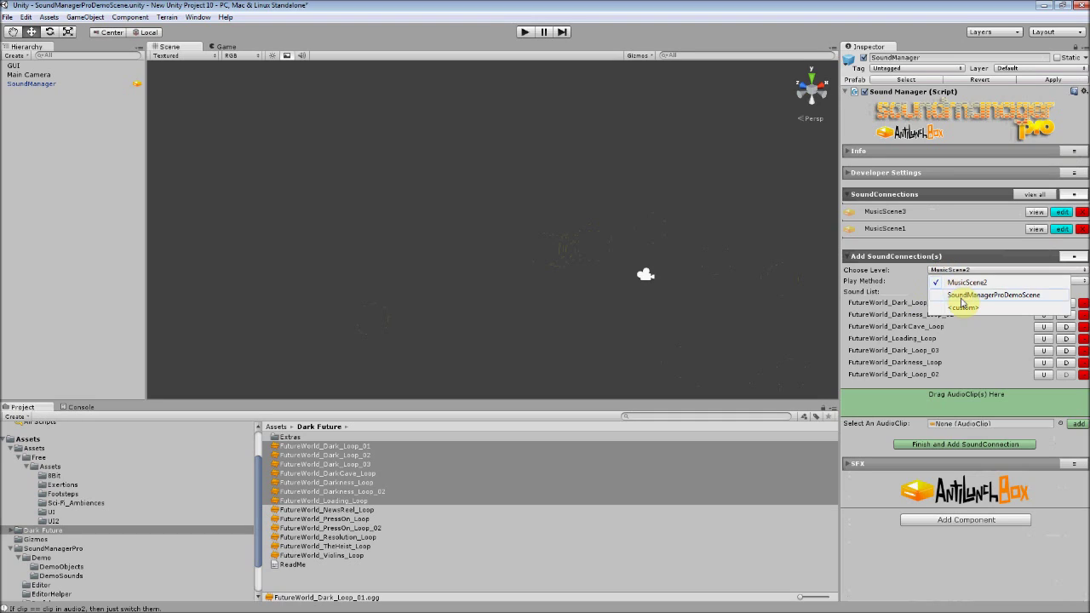
left_click(963, 307)
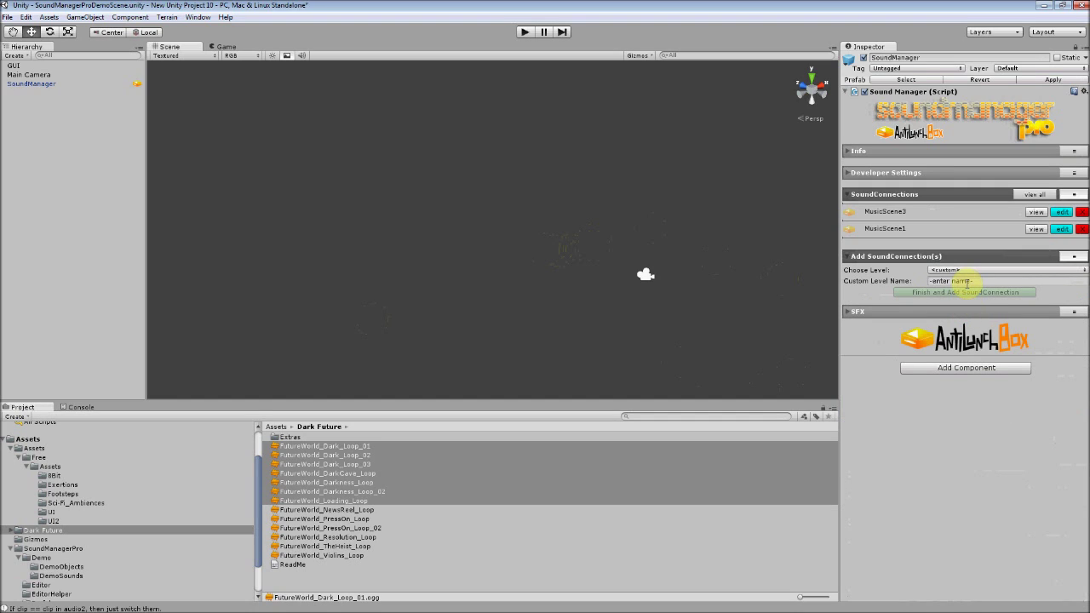
left_click(968, 281)
type("MyCustom")
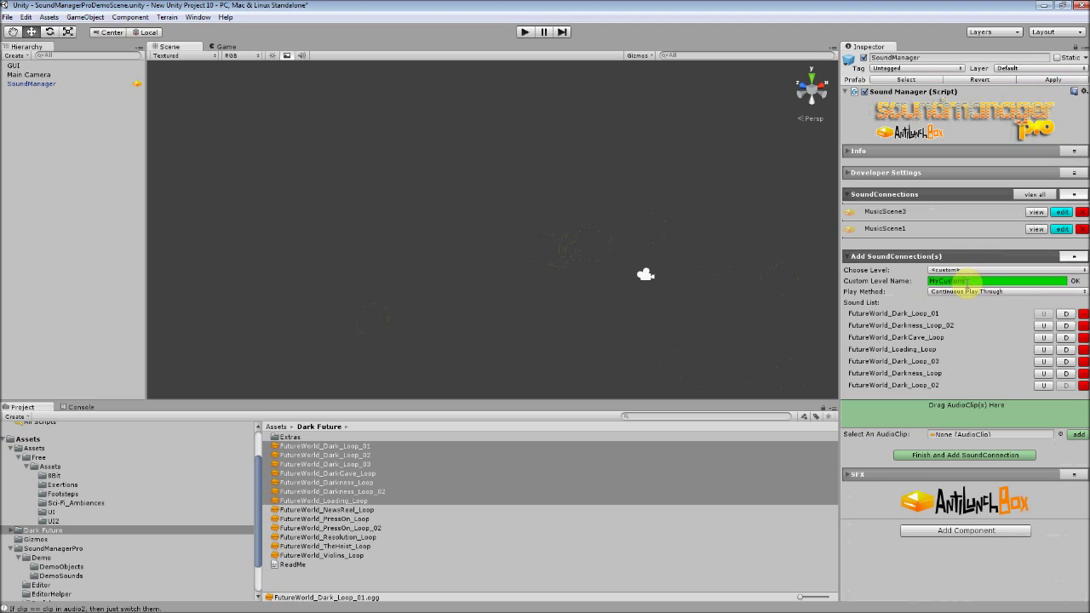
left_click(1013, 271)
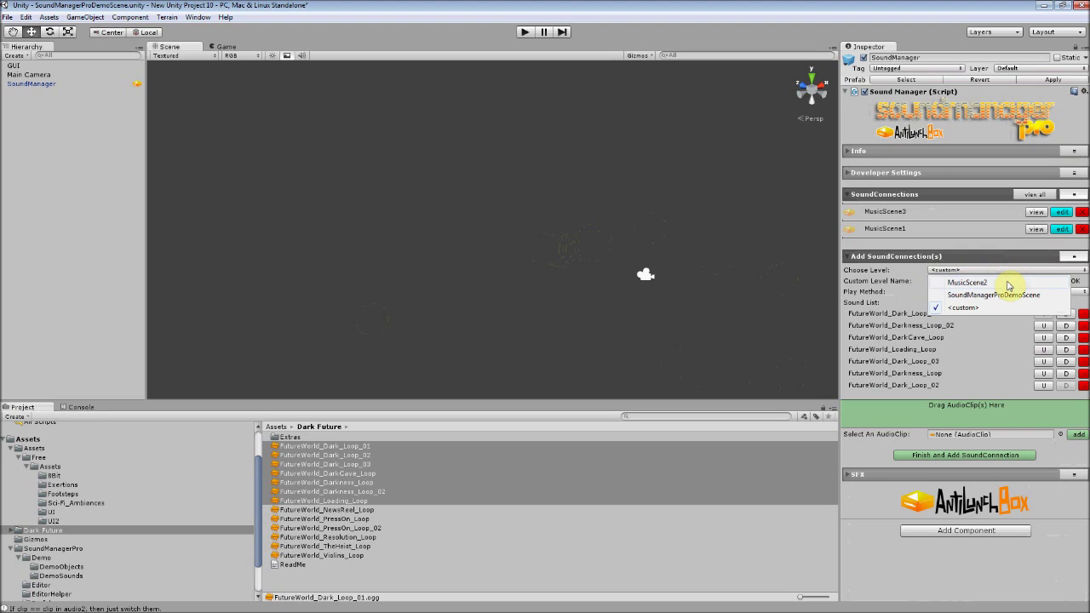
left_click(1008, 283)
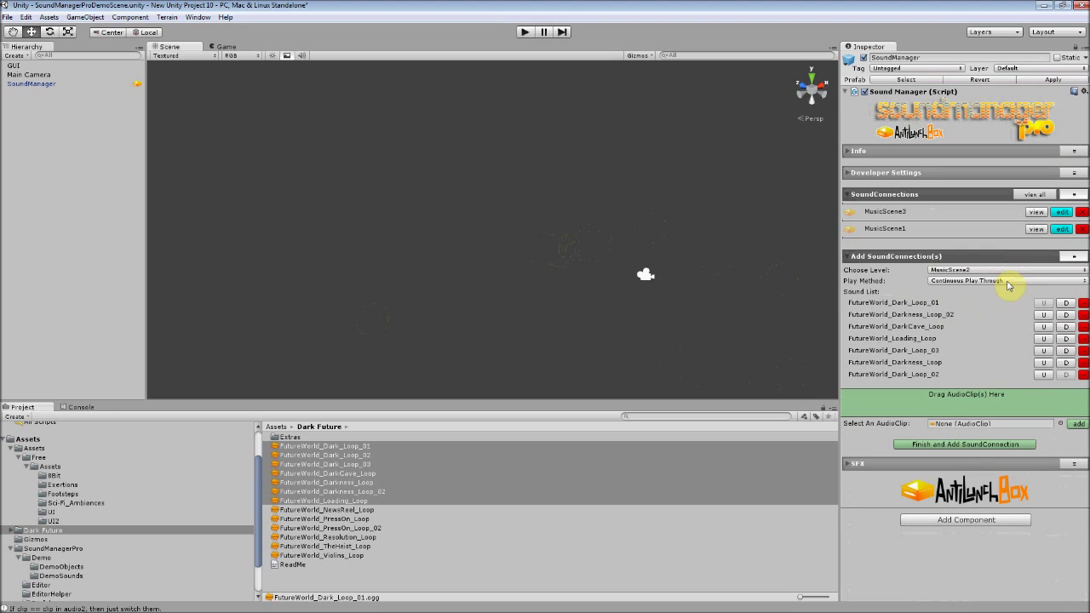
left_click(1008, 284)
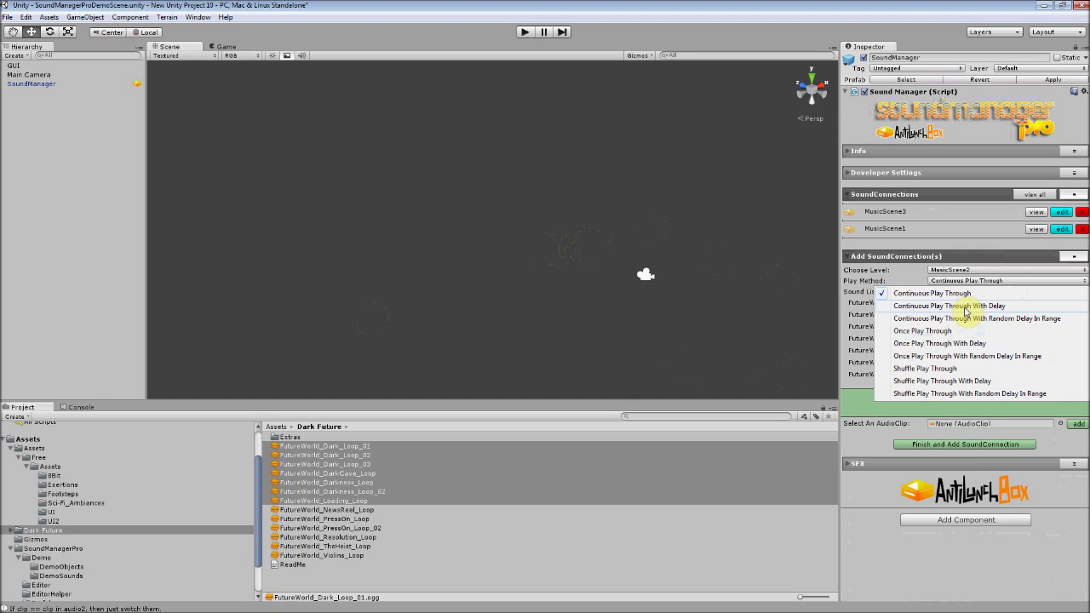
left_click(965, 306)
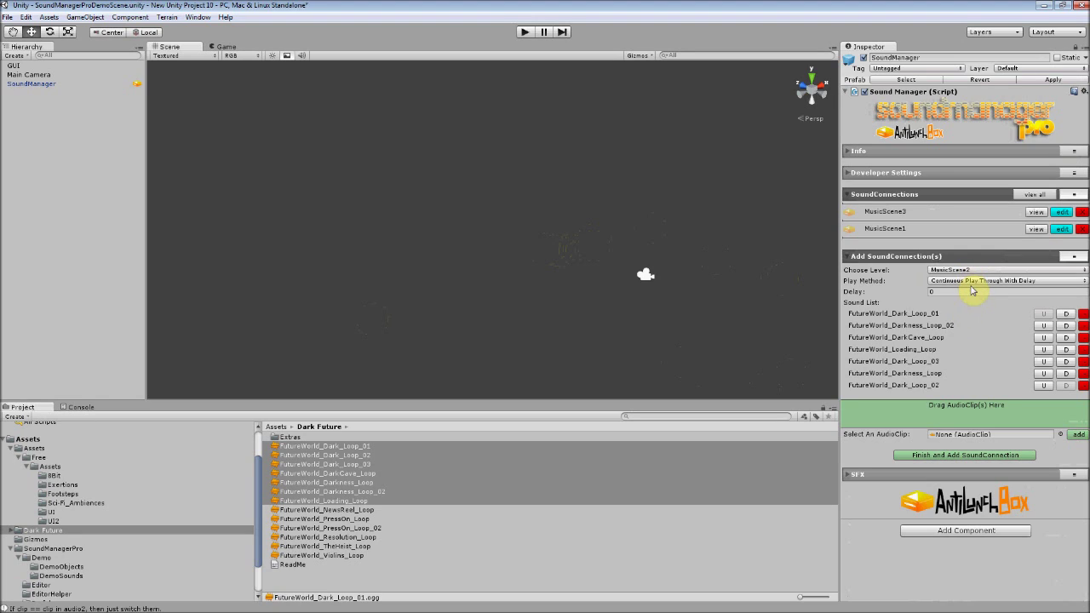
left_click(973, 281)
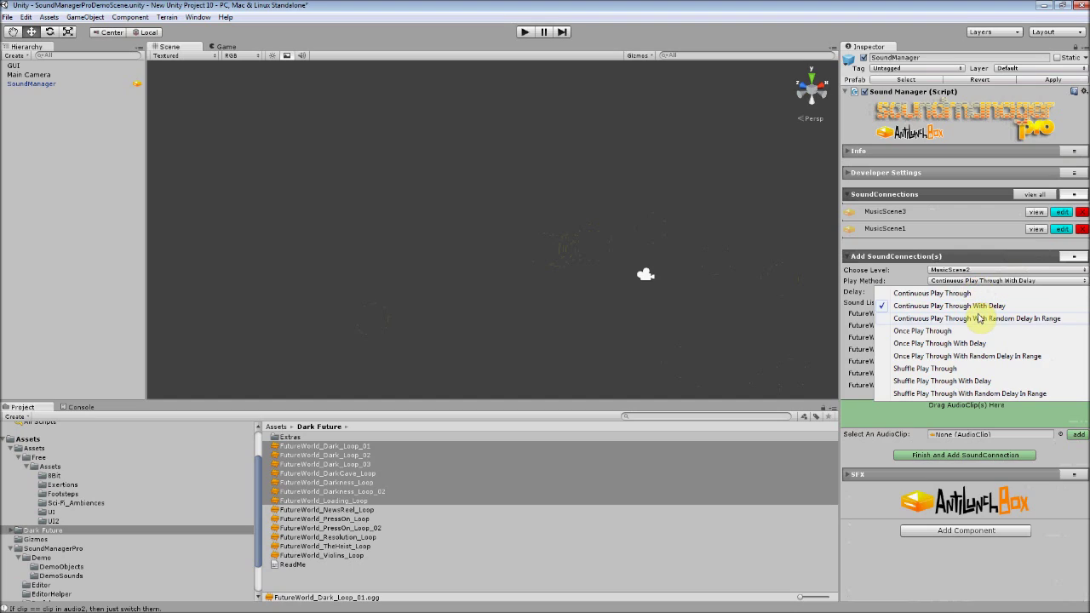
left_click(980, 319)
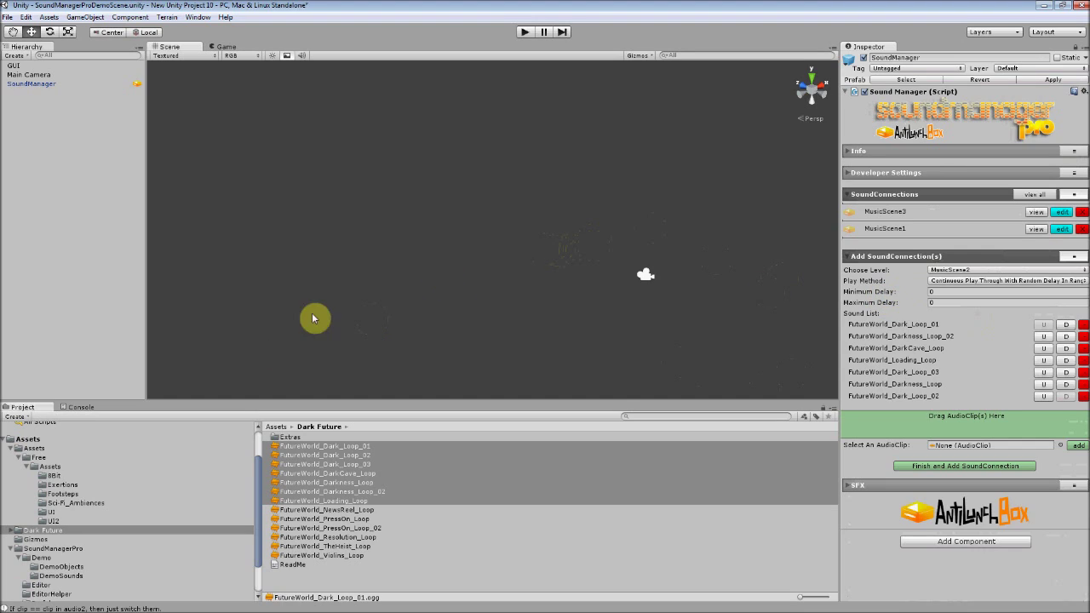
left_click(964, 284)
left_click(954, 287)
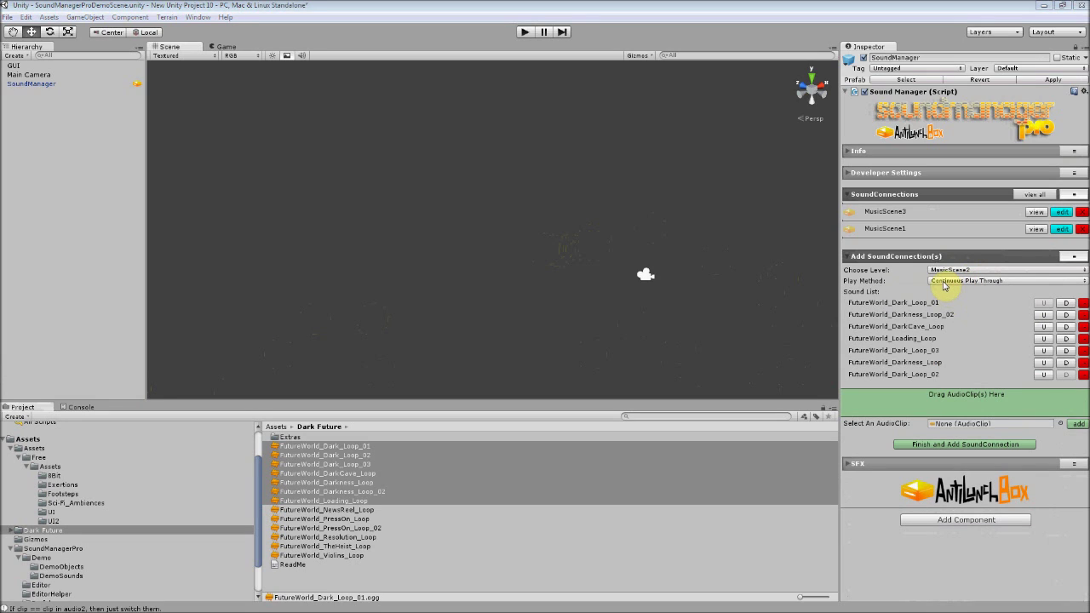
Step: Add the MusicScene2 connection, view its play method and seven clips, then collapse it
left_click(968, 444)
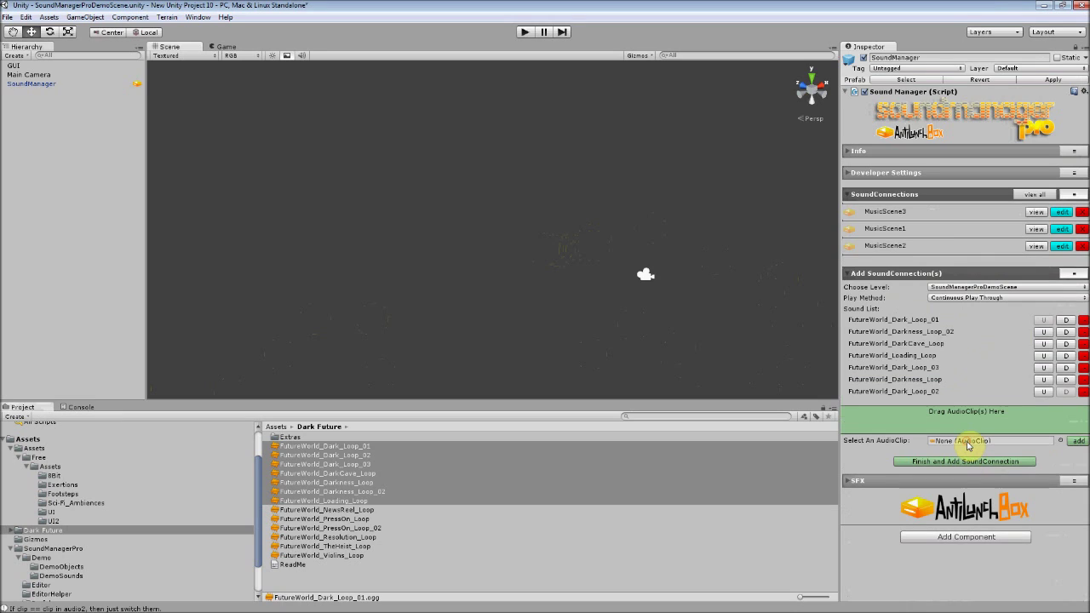
left_click(1037, 247)
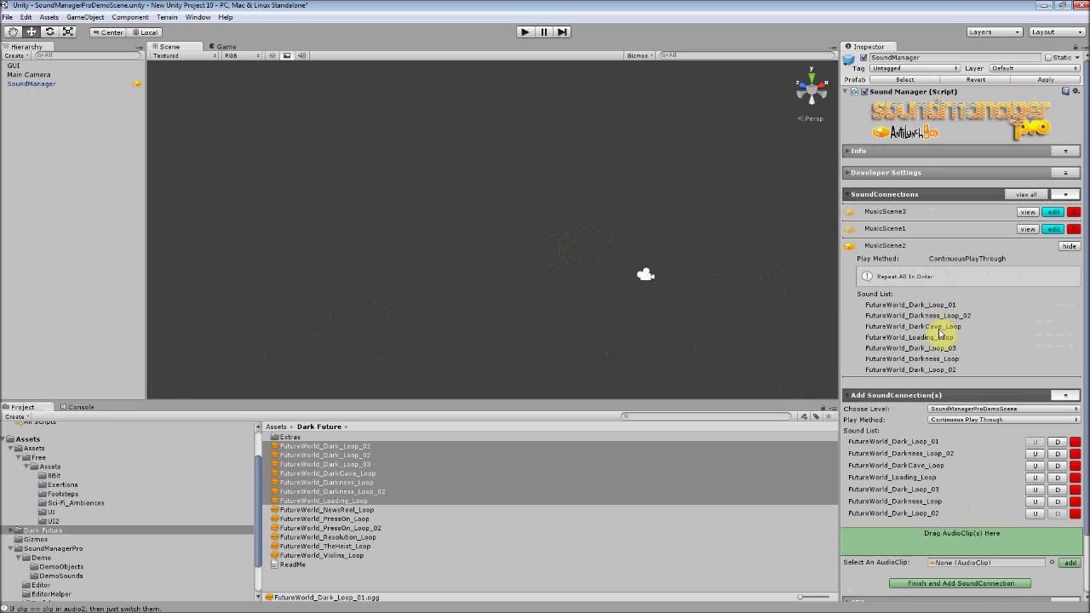
left_click(1068, 246)
Step: Move DarkCave_Loop and Darkness_Loop up, delete Darkness_Loop_02 from MusicScene2, then enter Play mode
left_click(1061, 245)
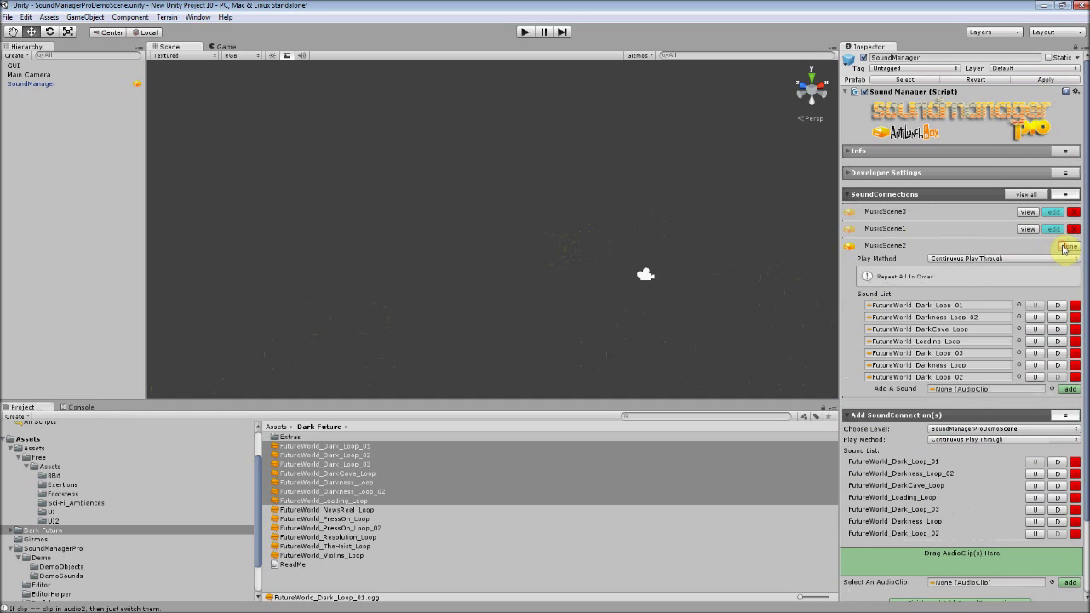
left_click(1035, 329)
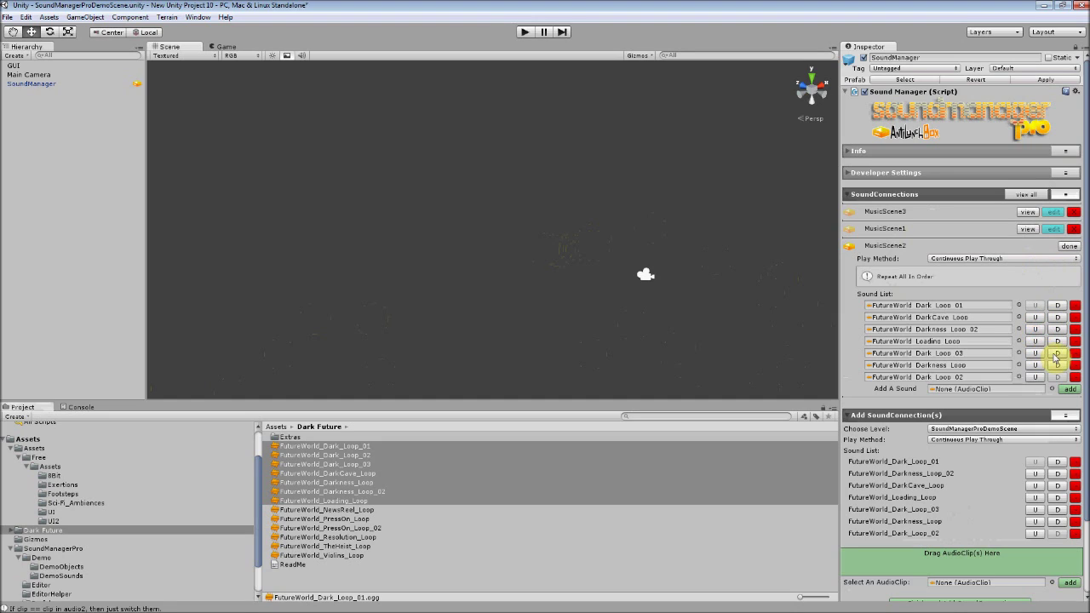
left_click(1056, 354)
left_click(1075, 330)
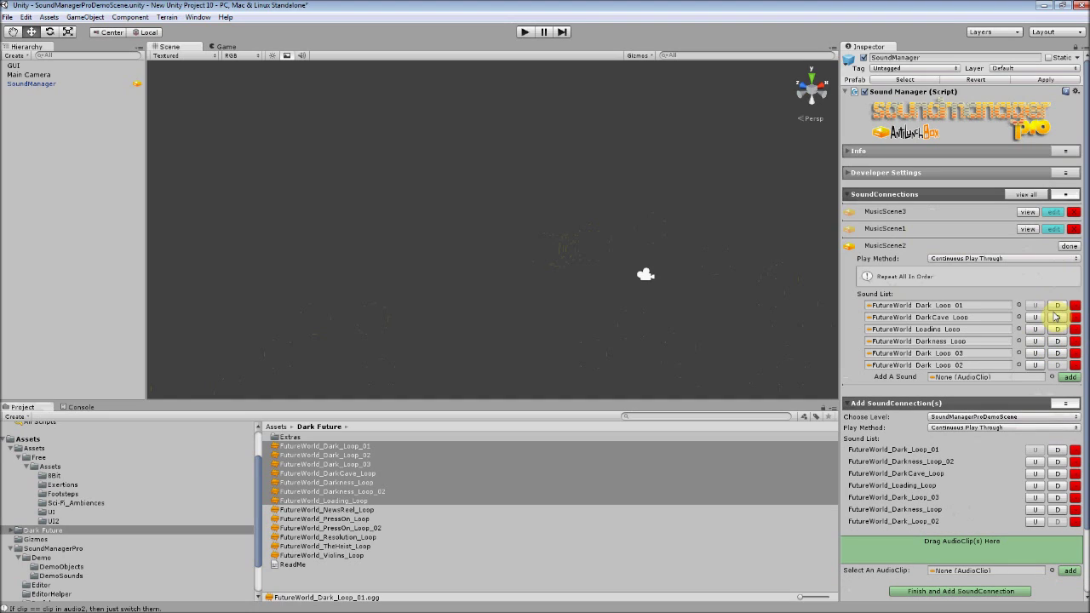
left_click(1068, 245)
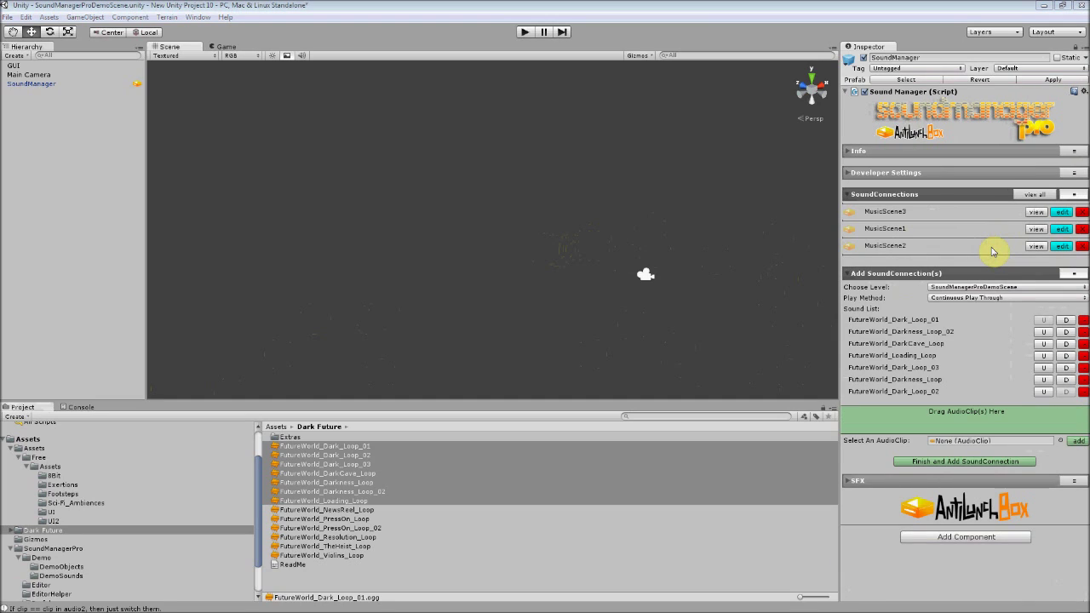
left_click(526, 32)
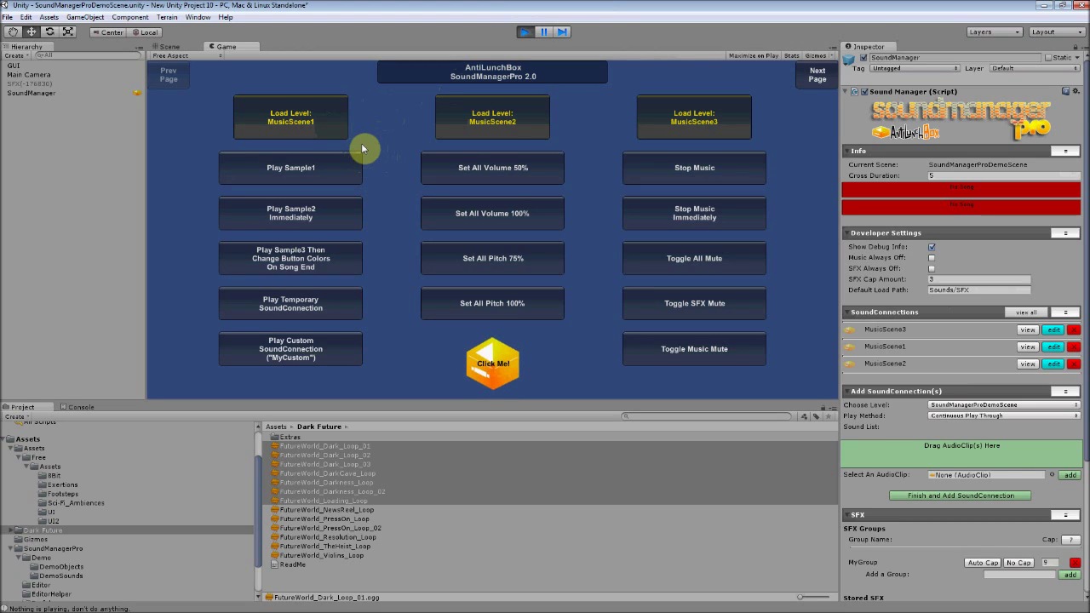
Step: Load MusicScene1, MusicScene2 and MusicScene3 in the demo to hear the crossfades, then exit Play mode
left_click(300, 126)
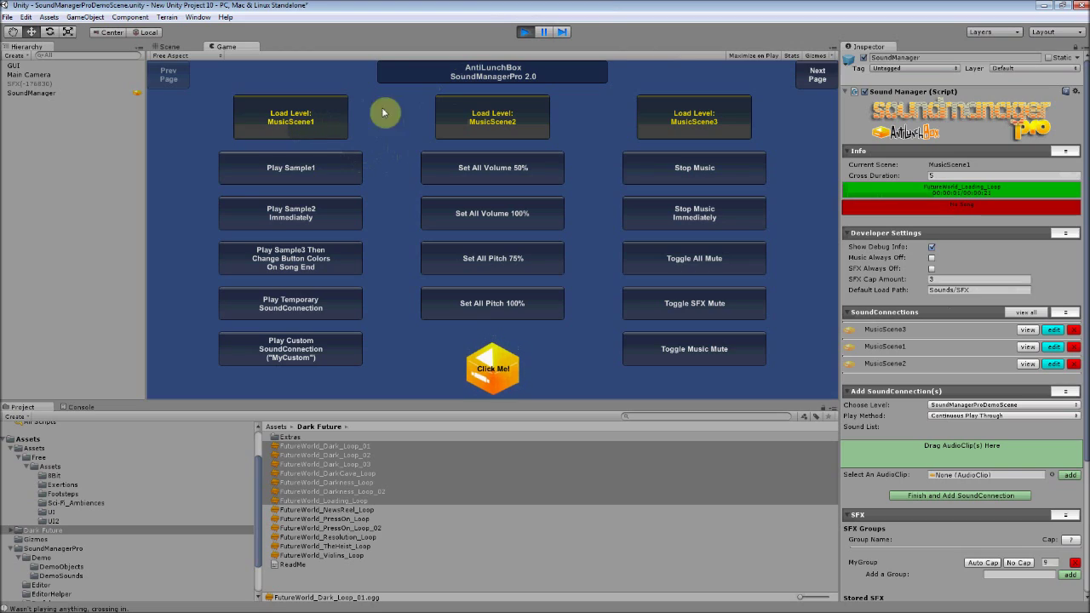
left_click(508, 121)
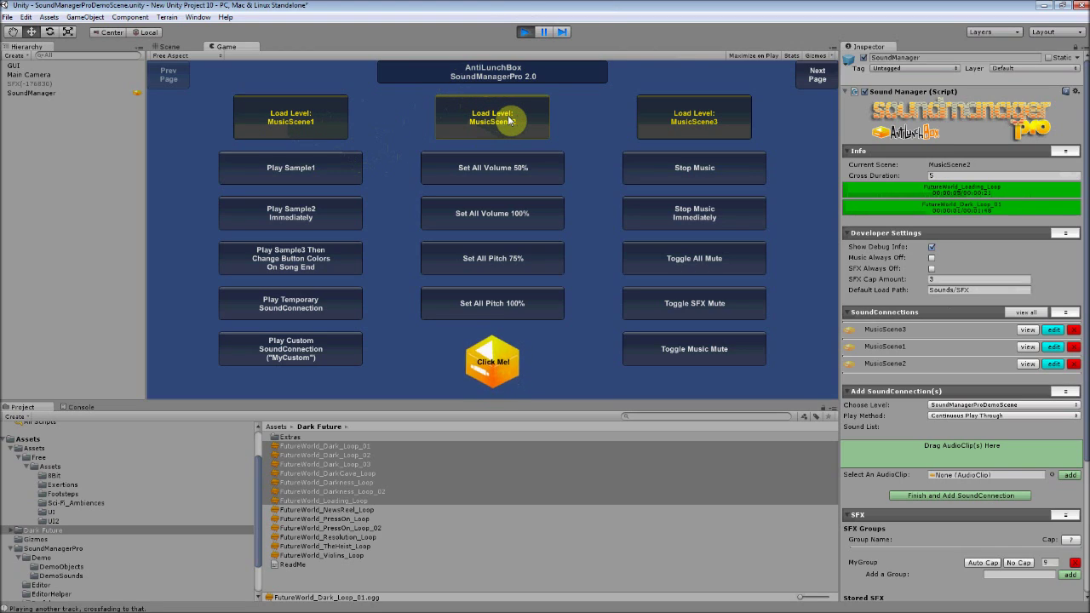
left_click(701, 125)
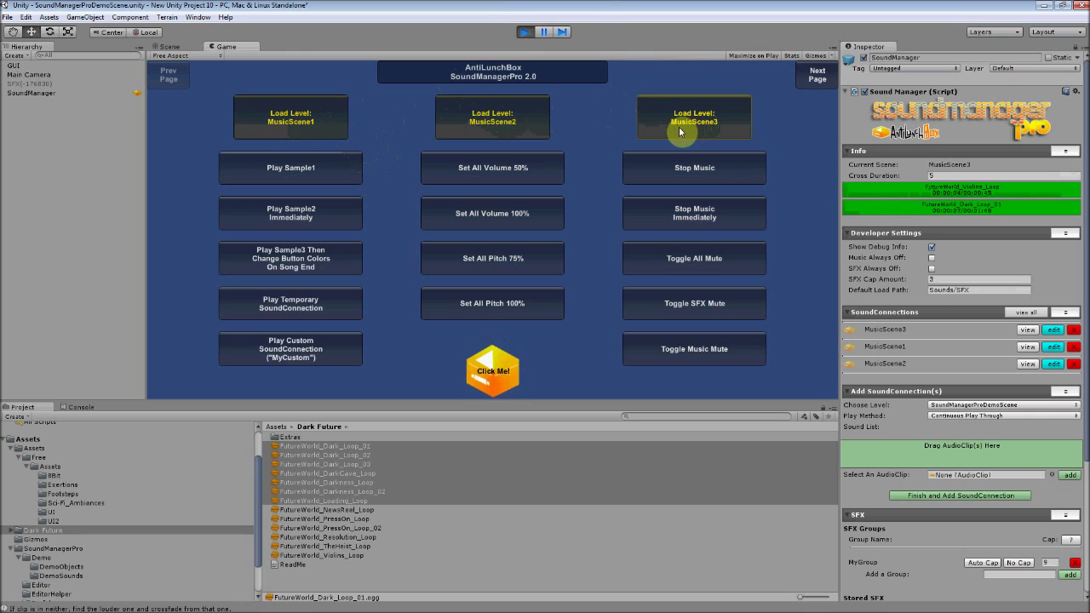
left_click(526, 32)
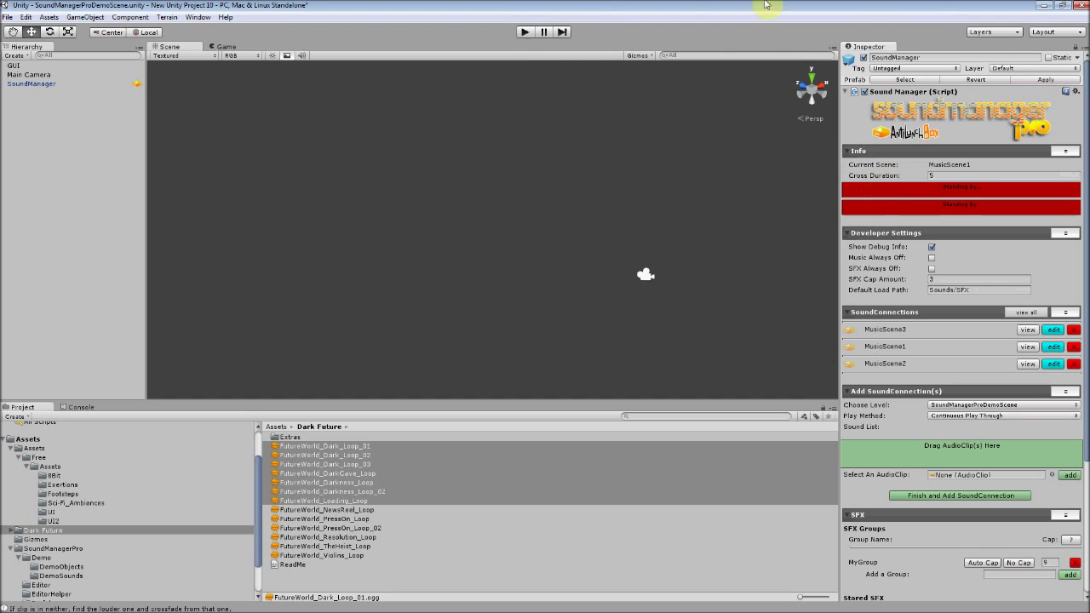
Step: Rerun the demo, switch from MusicScene3 to MusicScene2 and back to MusicScene3, then stop
left_click(525, 31)
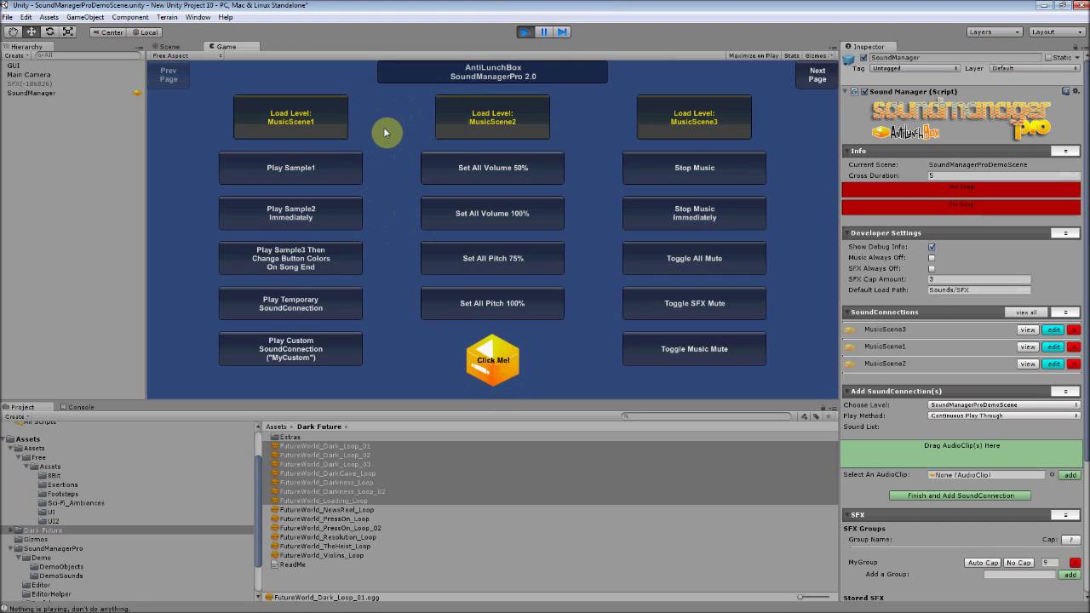
left_click(664, 120)
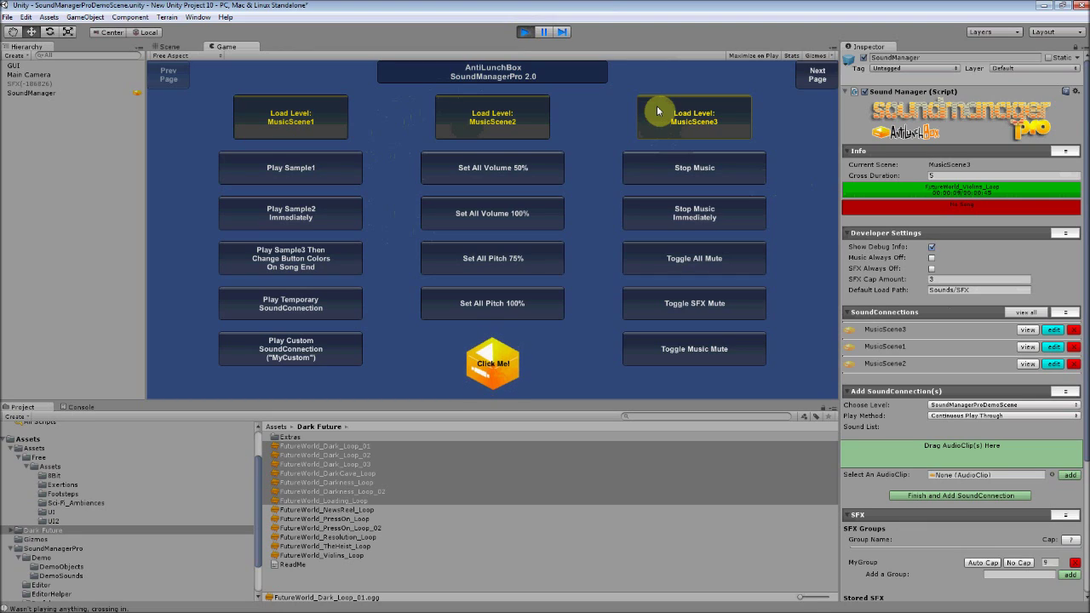
left_click(475, 115)
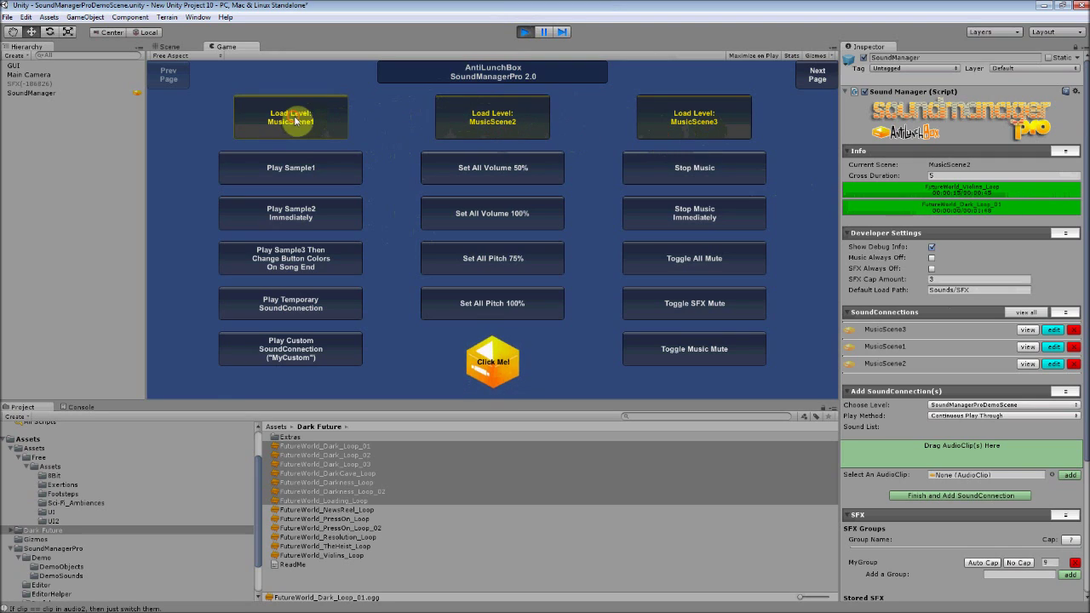
left_click(705, 120)
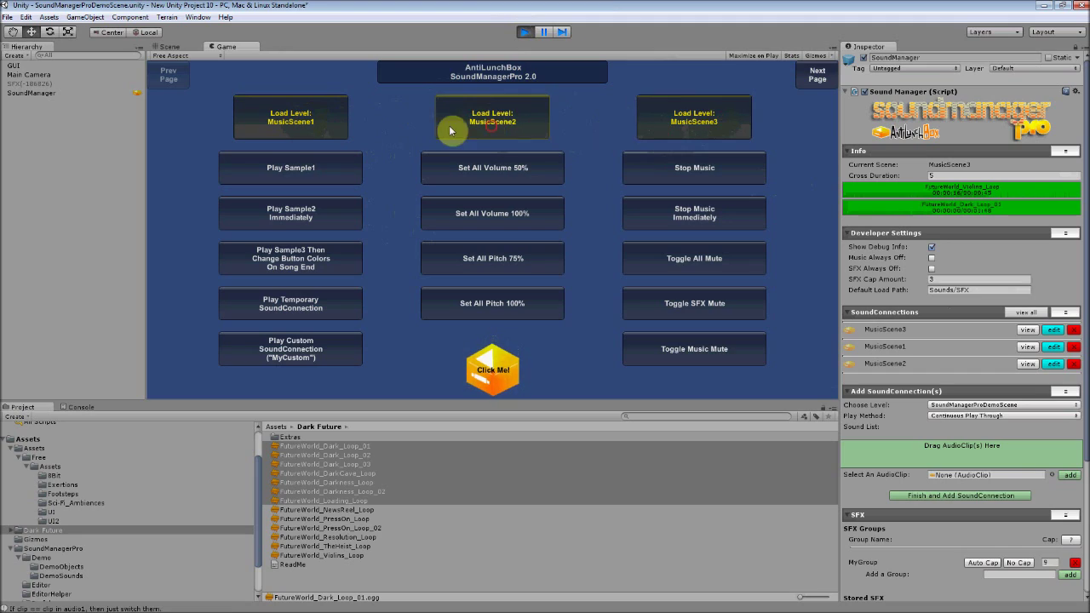
left_click(681, 115)
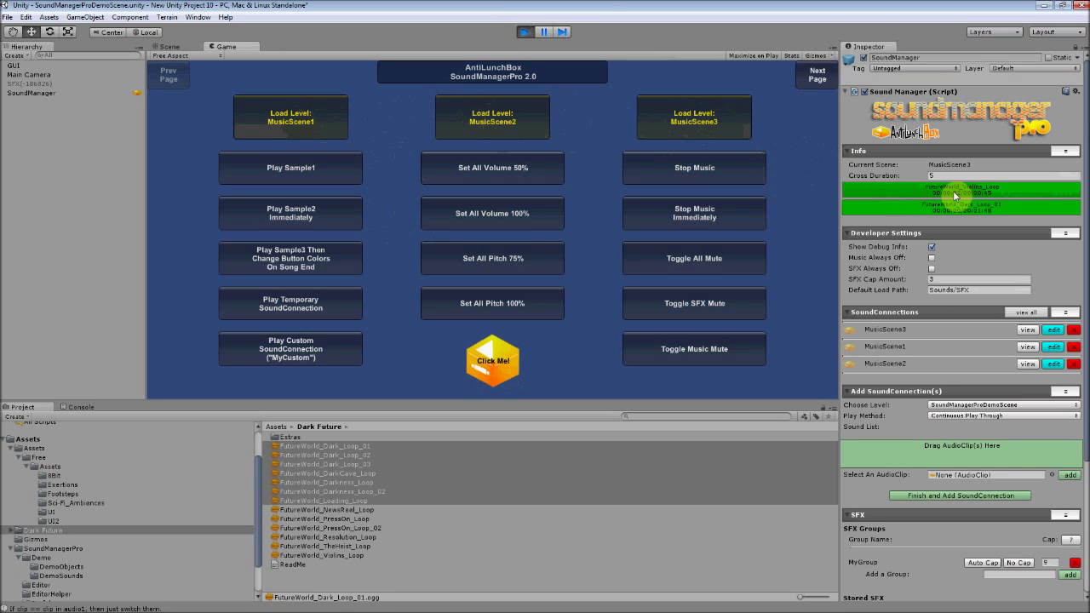
left_click(522, 31)
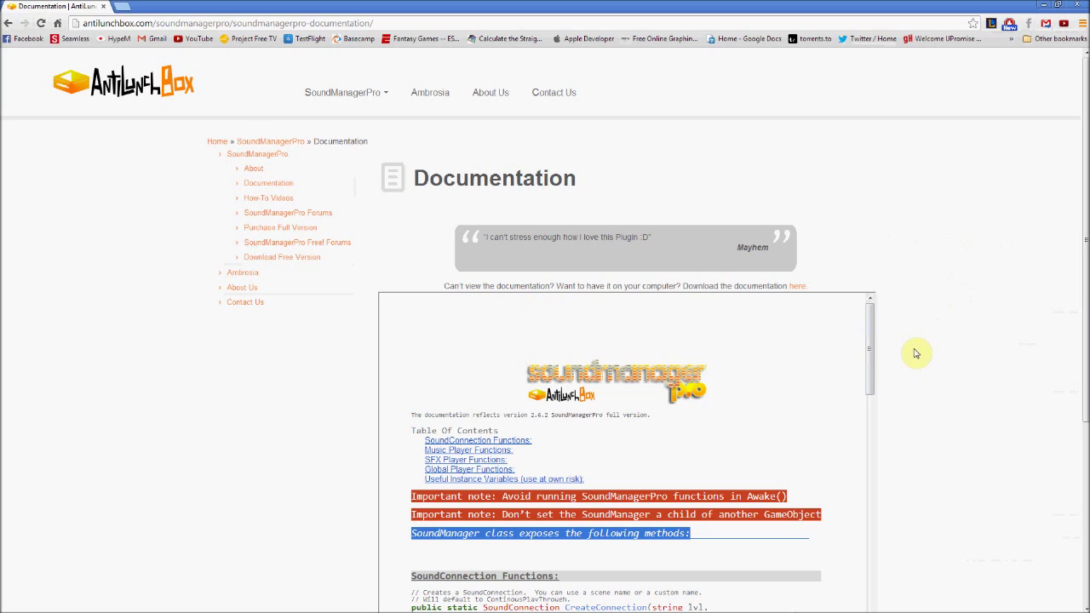
Step: Scroll the SoundManagerPro documentation down to the SoundConnection Functions section
scroll(914, 355, "down", 2)
scroll(916, 357, "down", 1)
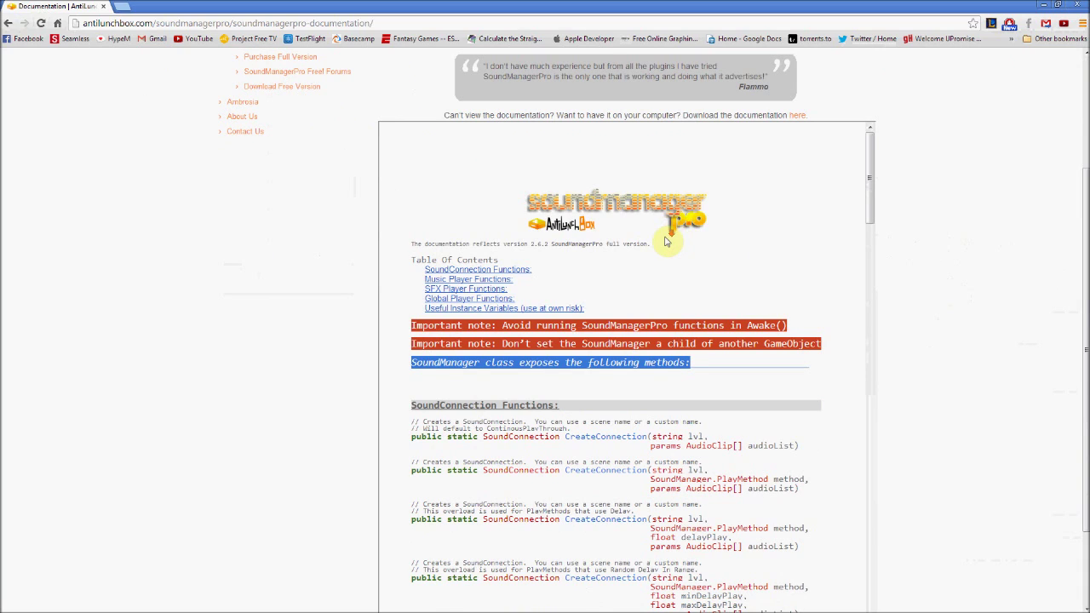
scroll(669, 234, "down", 2)
scroll(668, 247, "down", 1)
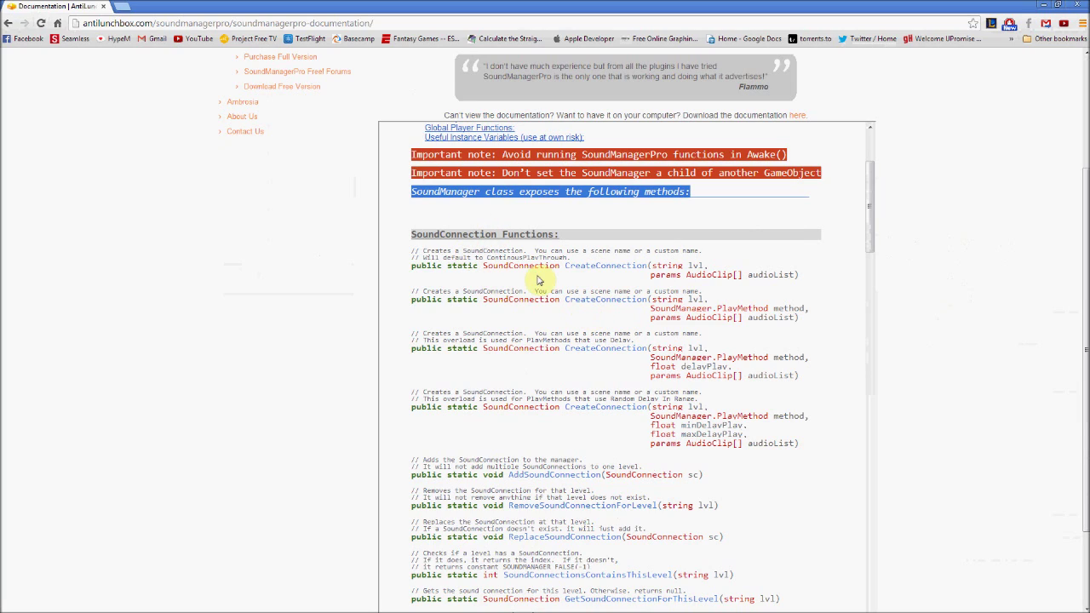
scroll(545, 287, "up", 2)
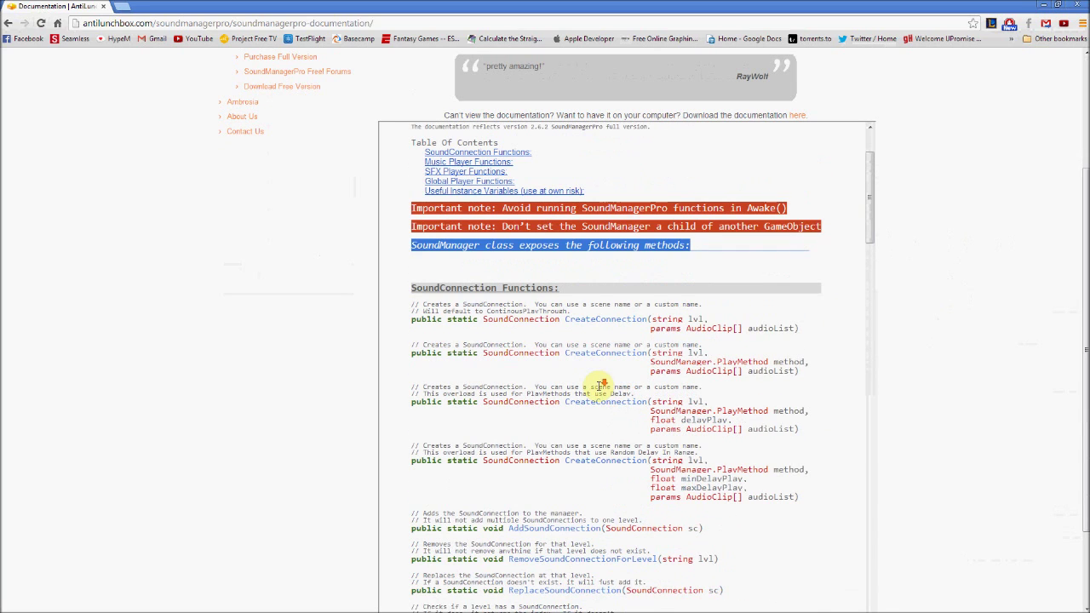
scroll(600, 390, "down", 2)
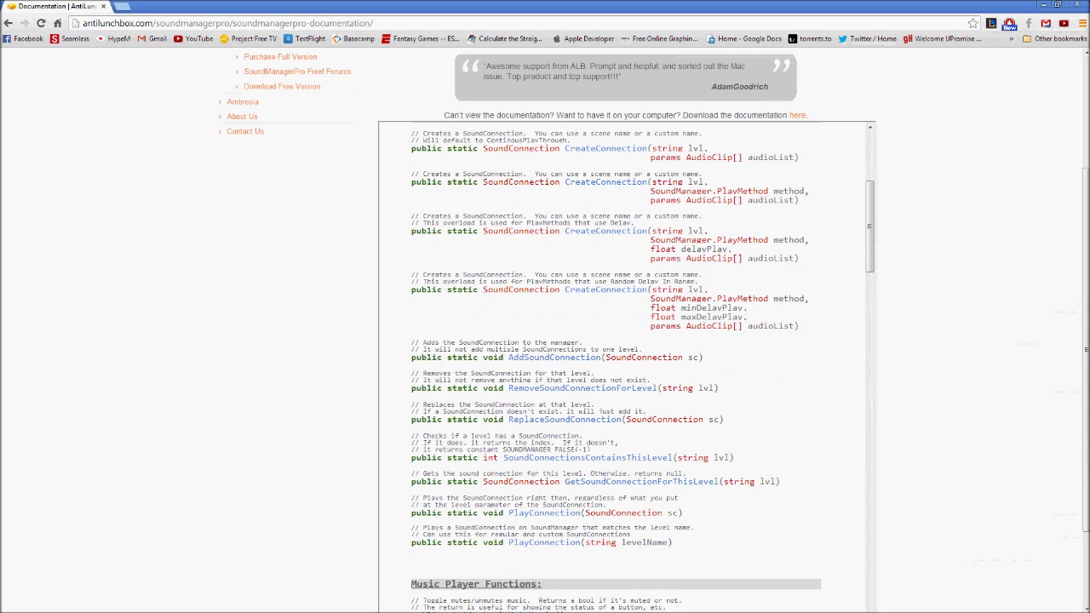
Step: Switch from the documentation browser back to the Unity editor with Alt+Tab
key("alt+Tab")
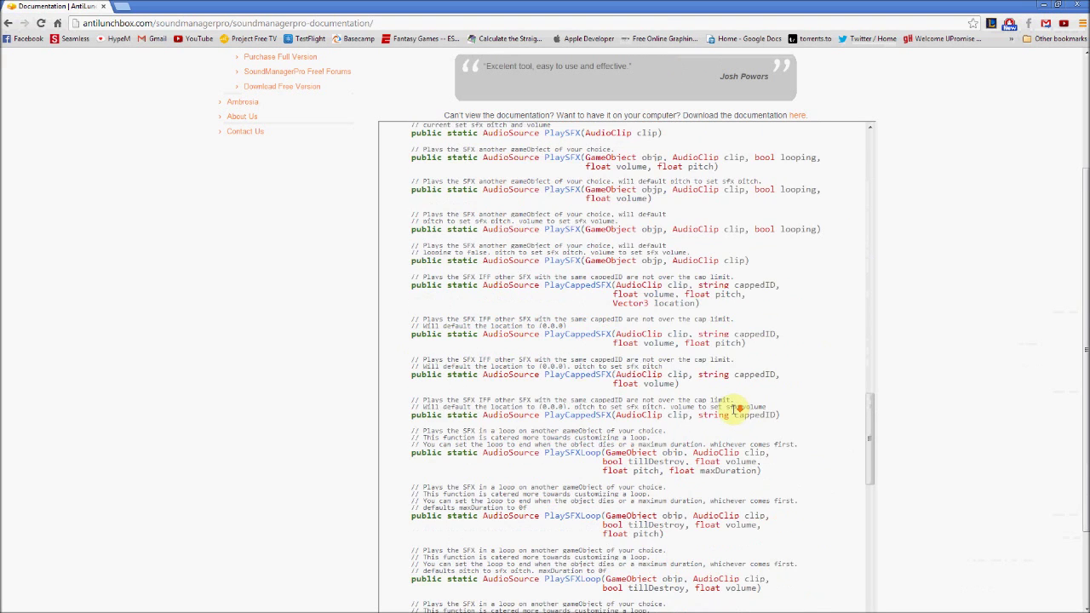
scroll(735, 415, "down", 3)
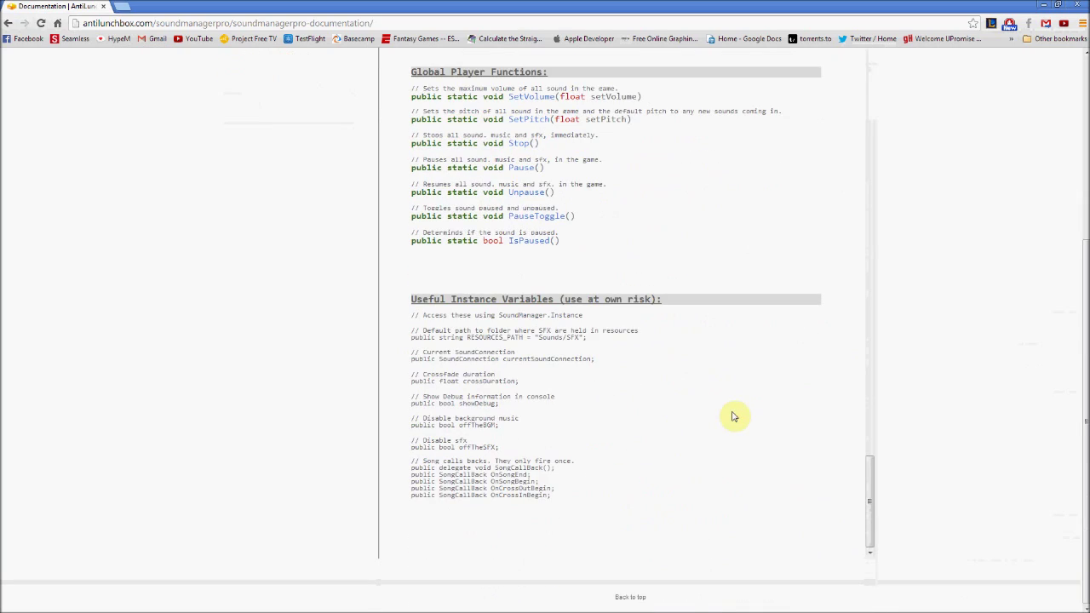
Step: Scroll to Useful Instance Variables and highlight crossDuration and the four SongCallBack lines
double_click(493, 381)
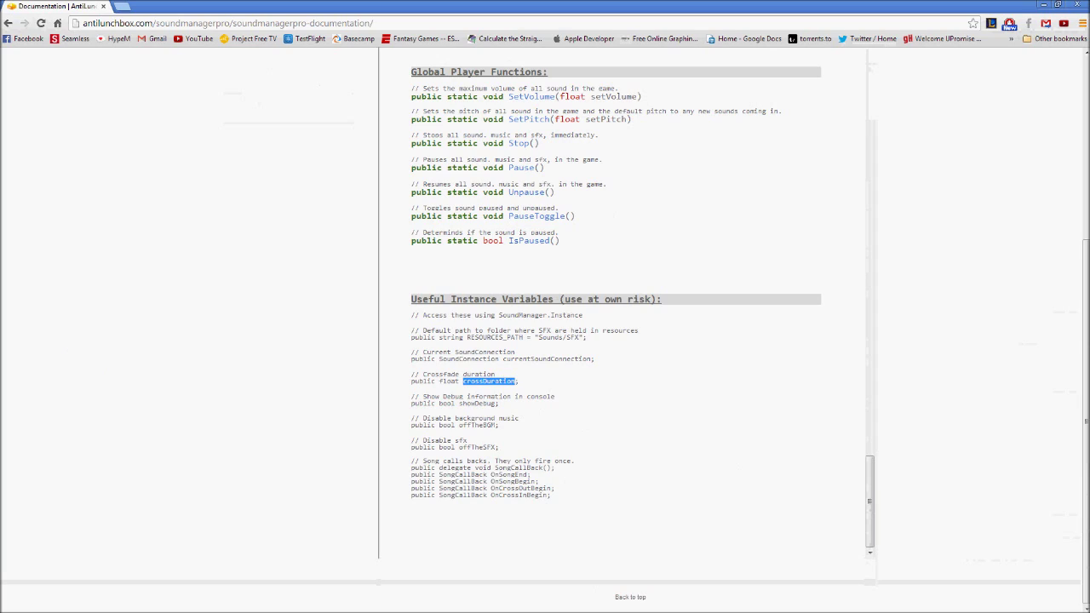
left_click(453, 473)
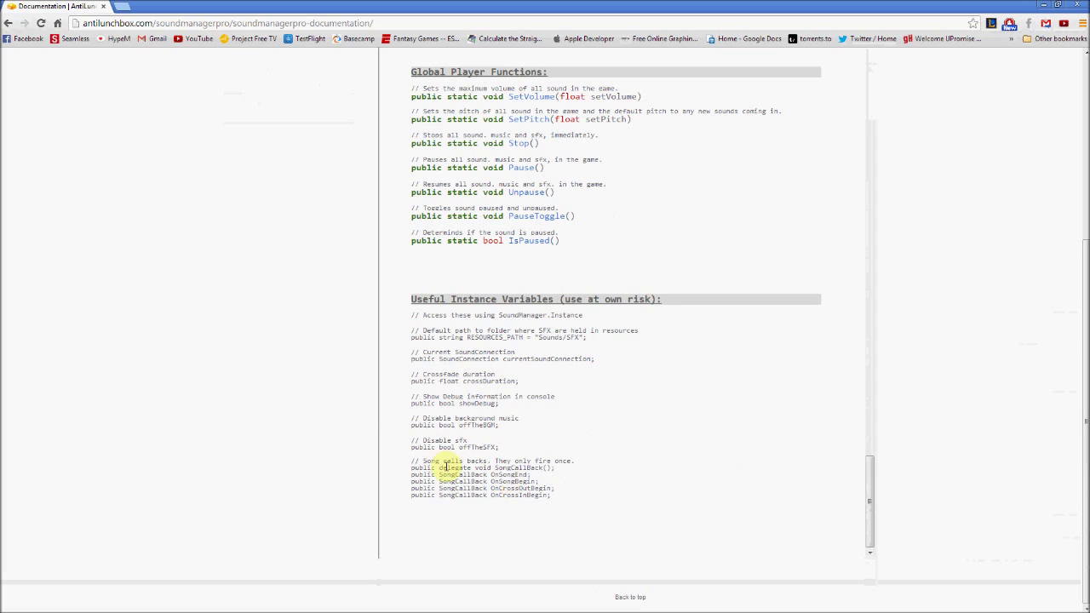
left_click_drag(410, 474, 543, 499)
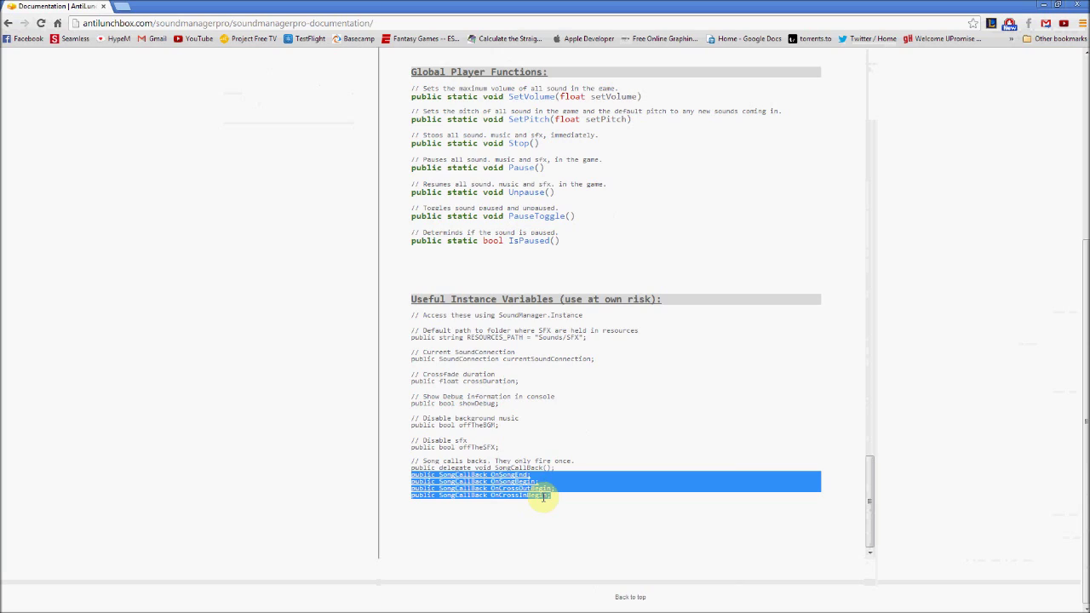
left_click(569, 498)
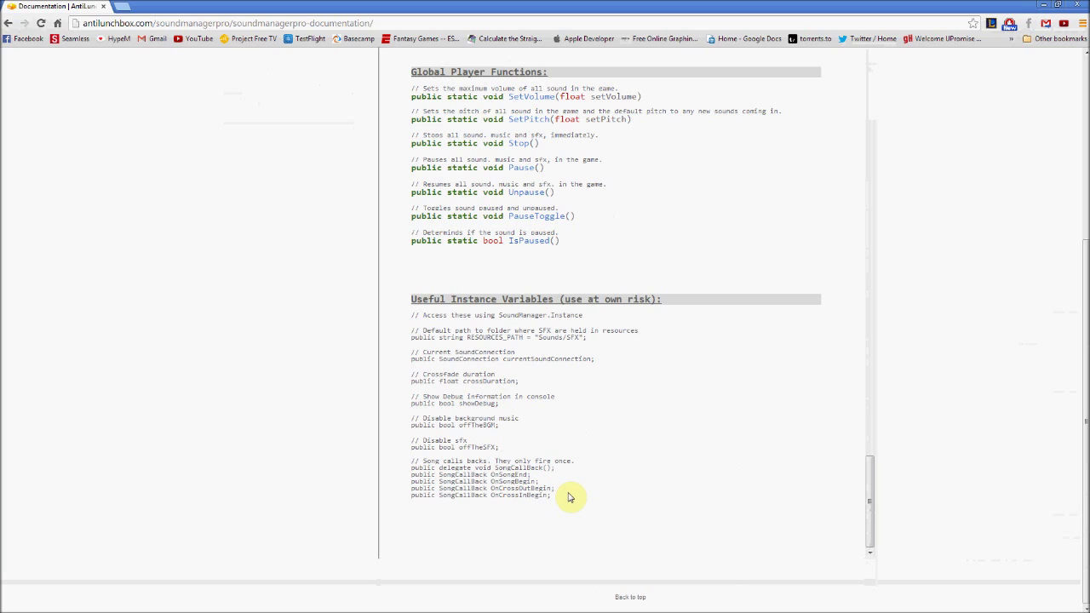